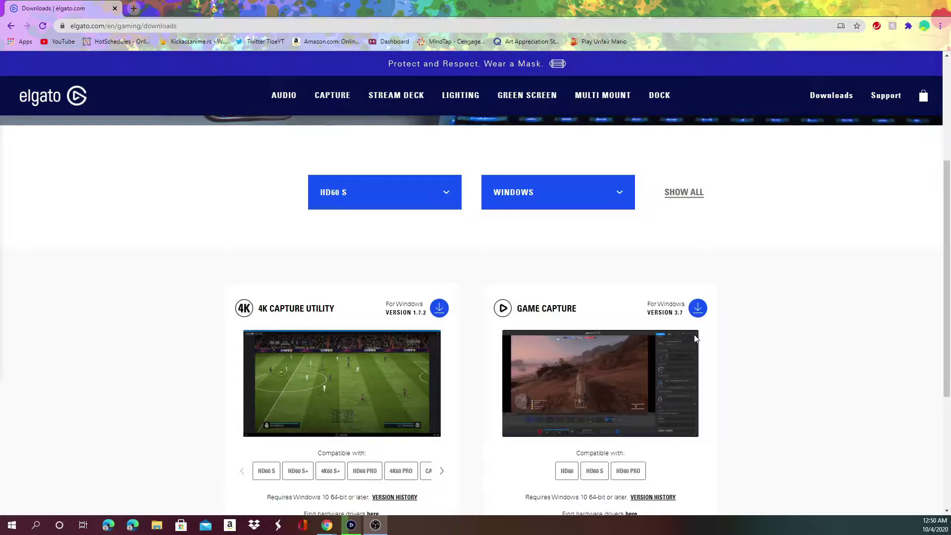
Confirm the Elgato downloads page shows HD60 S for Windows, then minimize Chrome
click(375, 200)
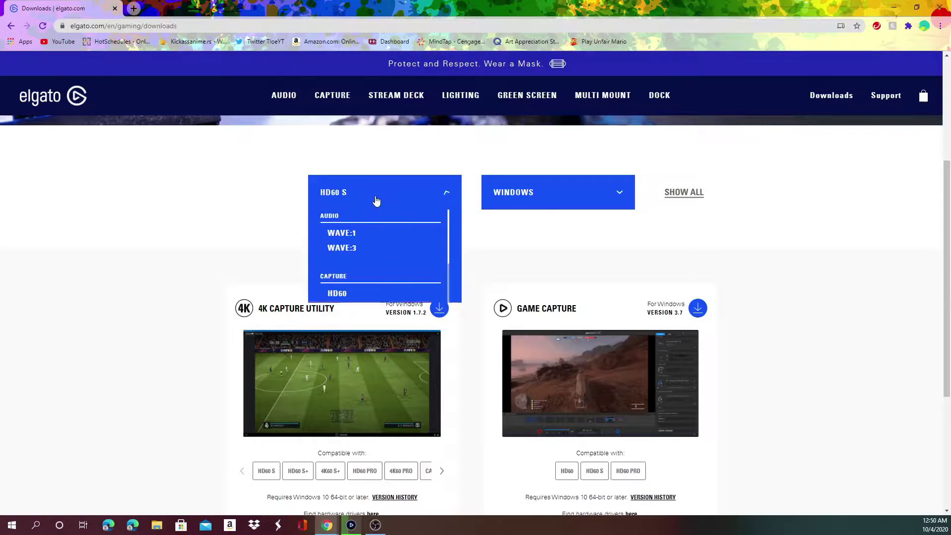
click(357, 314)
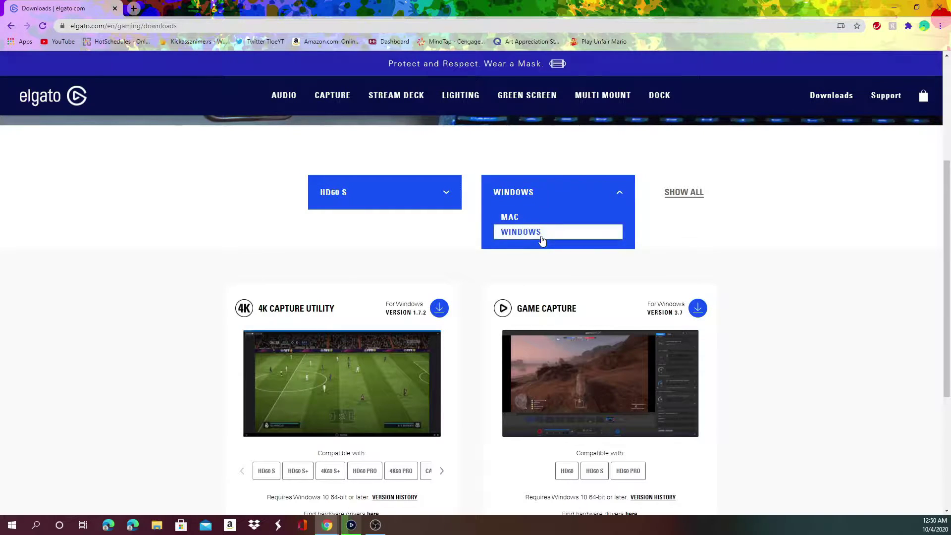
scroll(543, 249, down, 1)
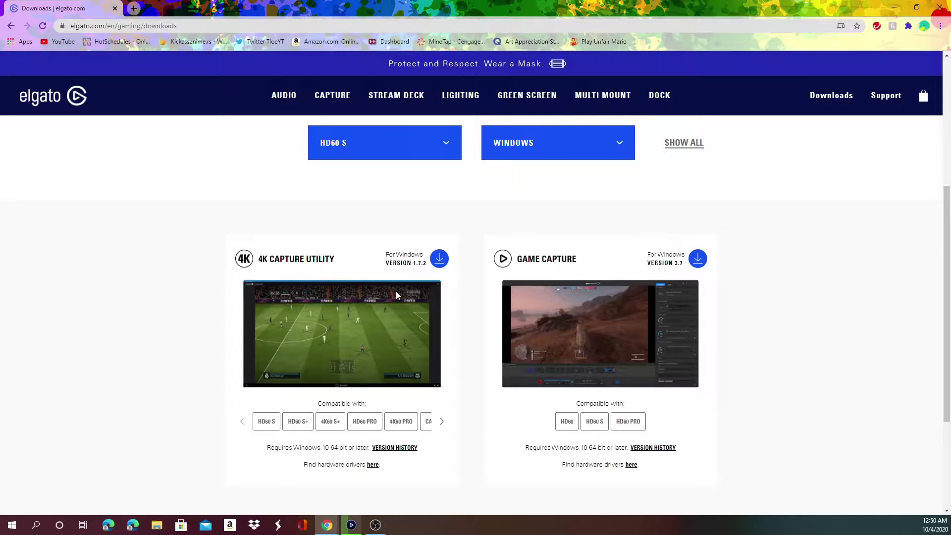
click(894, 8)
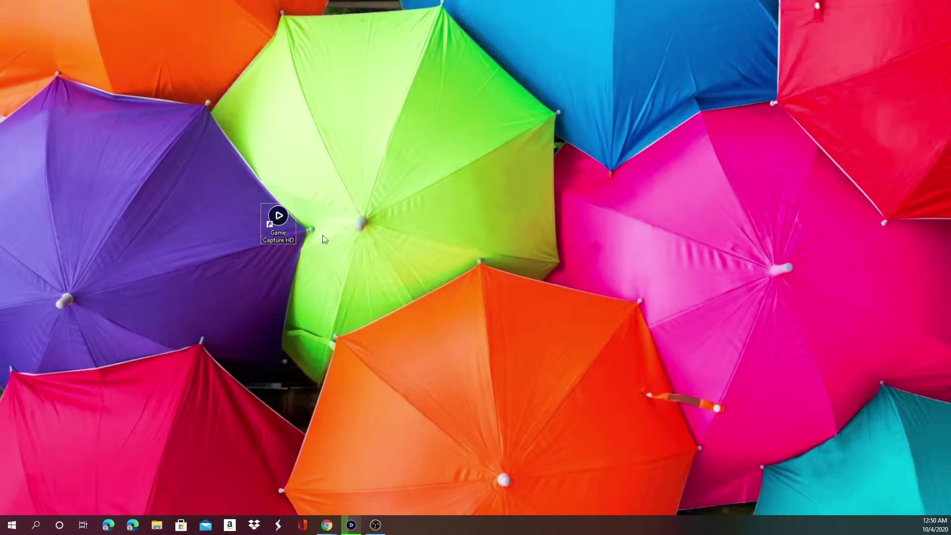
Delete the Game Capture HD desktop shortcut and bring up the Start menu
click(278, 218)
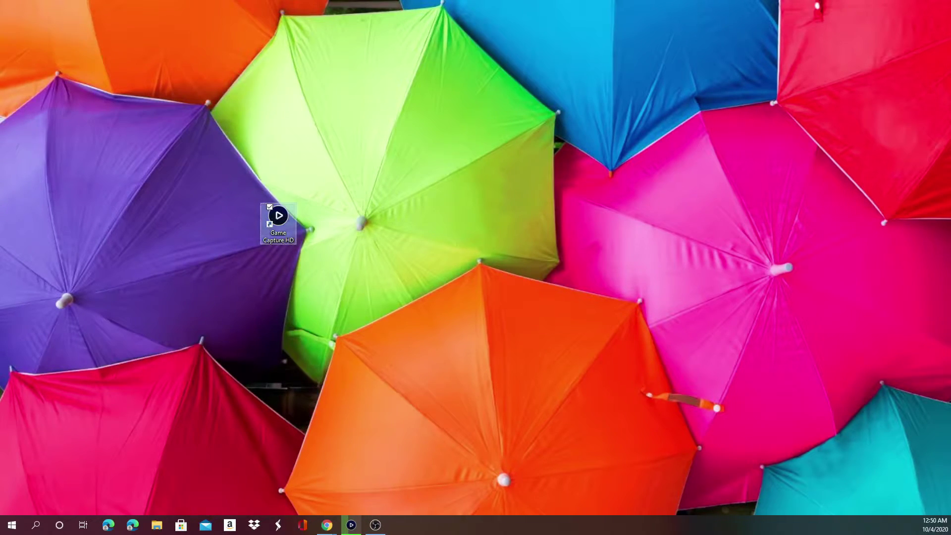
key(Delete)
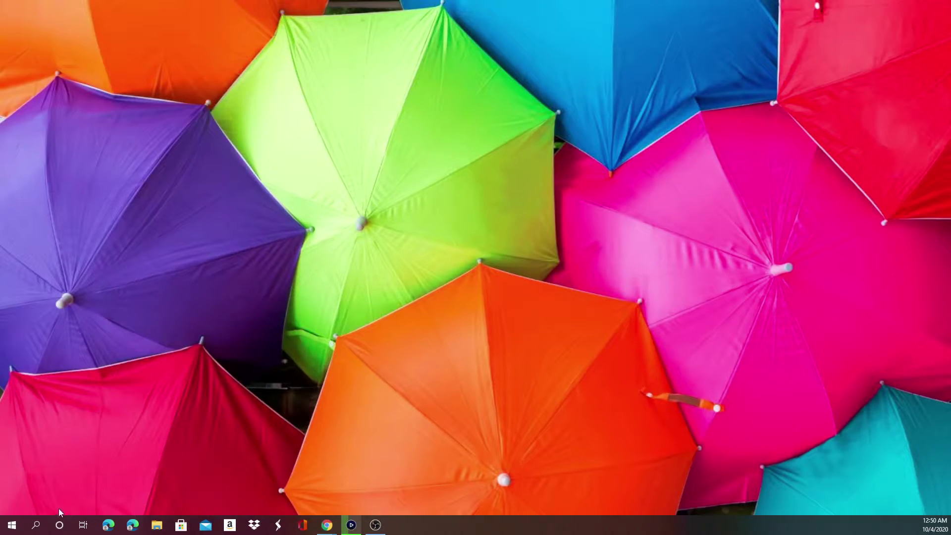
click(12, 526)
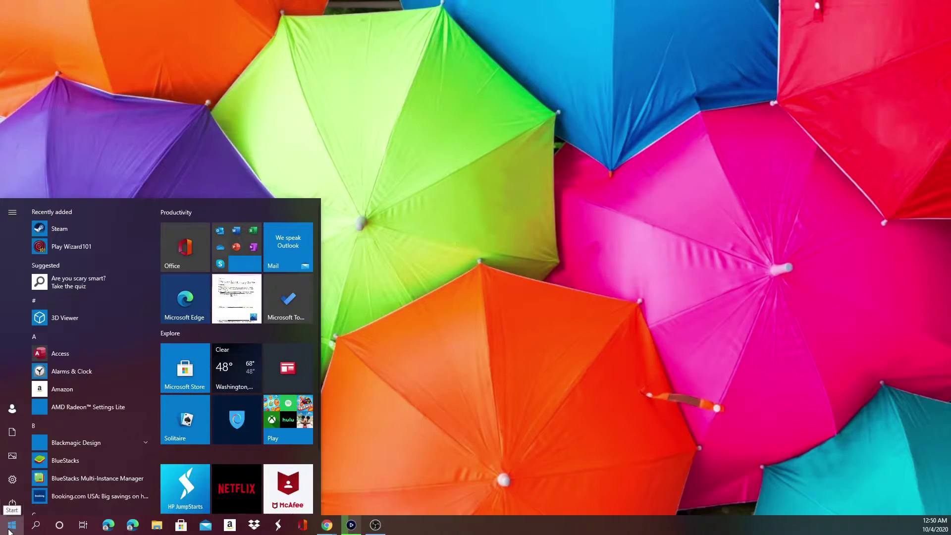
Search 'disk man' and launch Create and format hard disk partitions
click(35, 525)
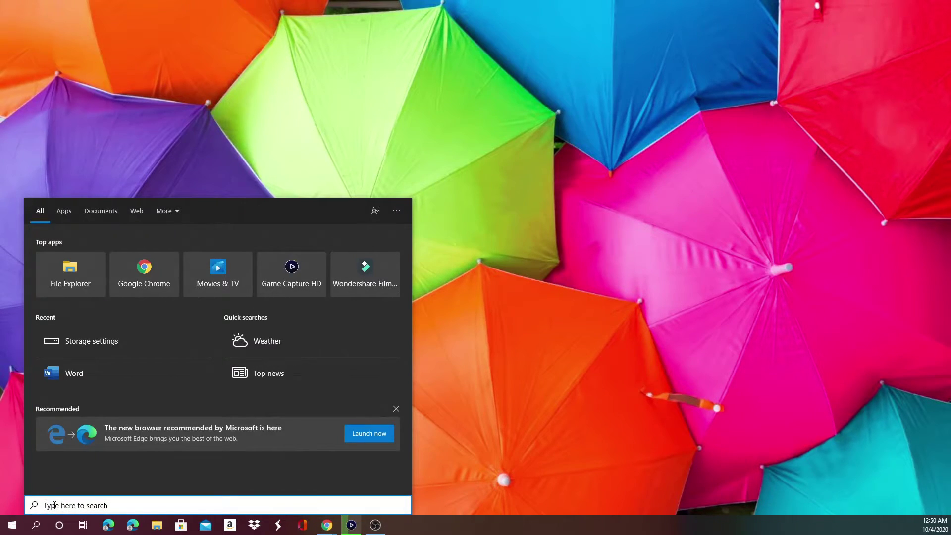
text(discord)
text(sk man)
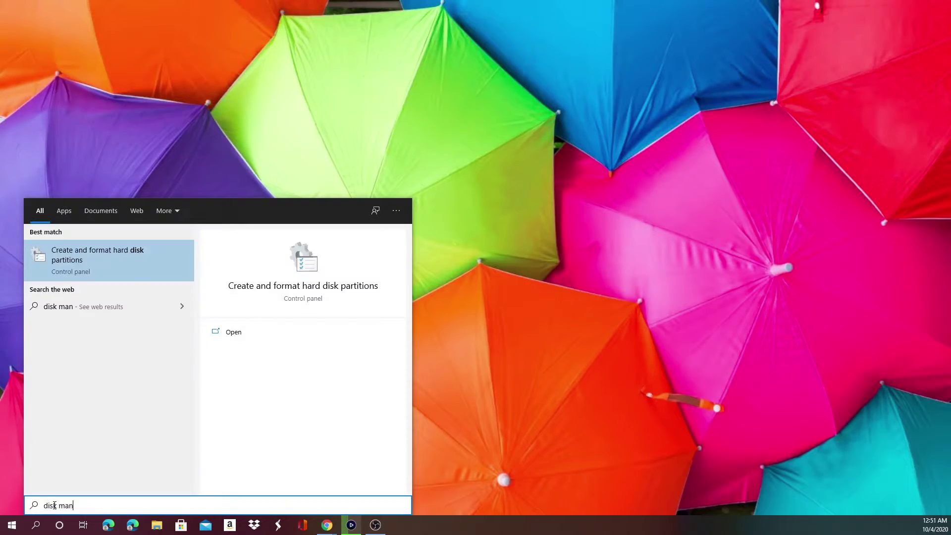
click(137, 251)
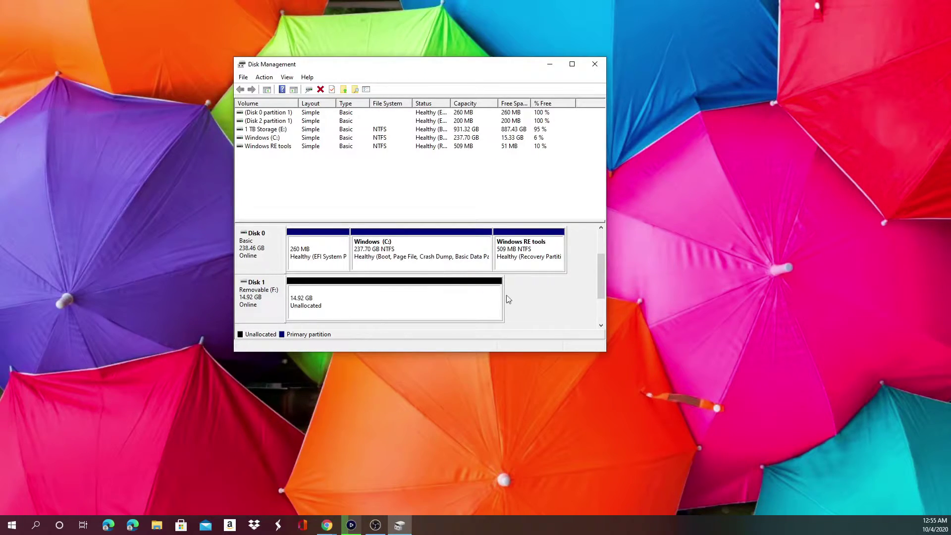
Start the New Simple Volume wizard on Disk 1's unallocated space
scroll(602, 286, down, 2)
mouse_move(602, 286)
mouse_down()
mouse_move(600, 301)
mouse_move(595, 282)
mouse_up()
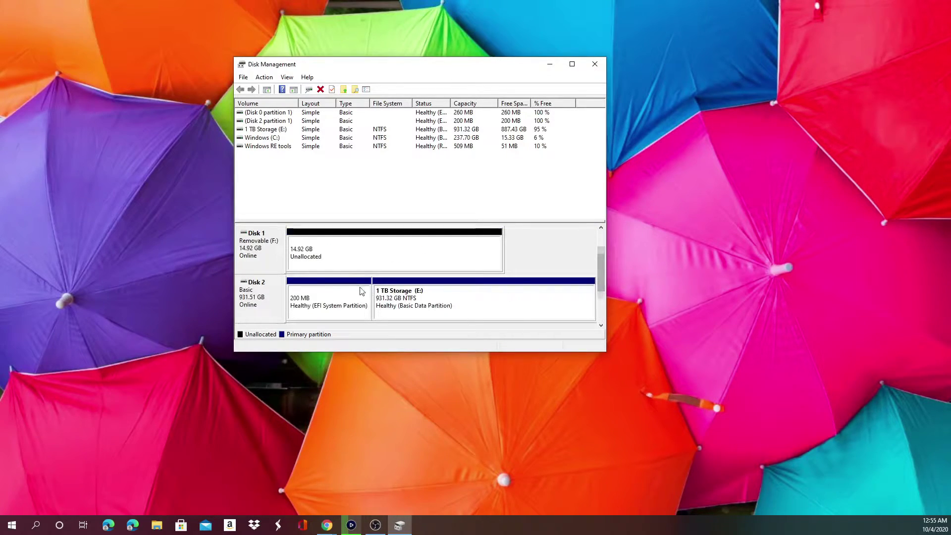
right_click(332, 247)
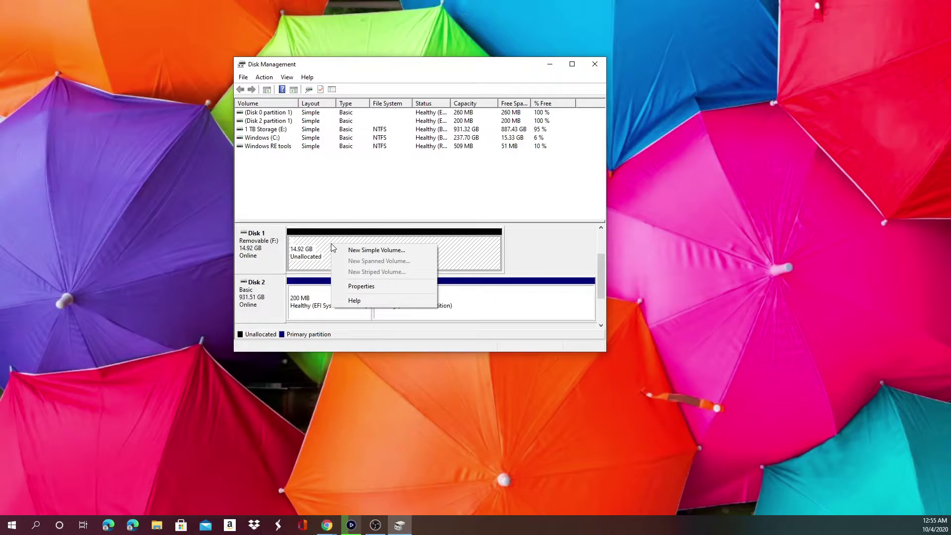
click(360, 250)
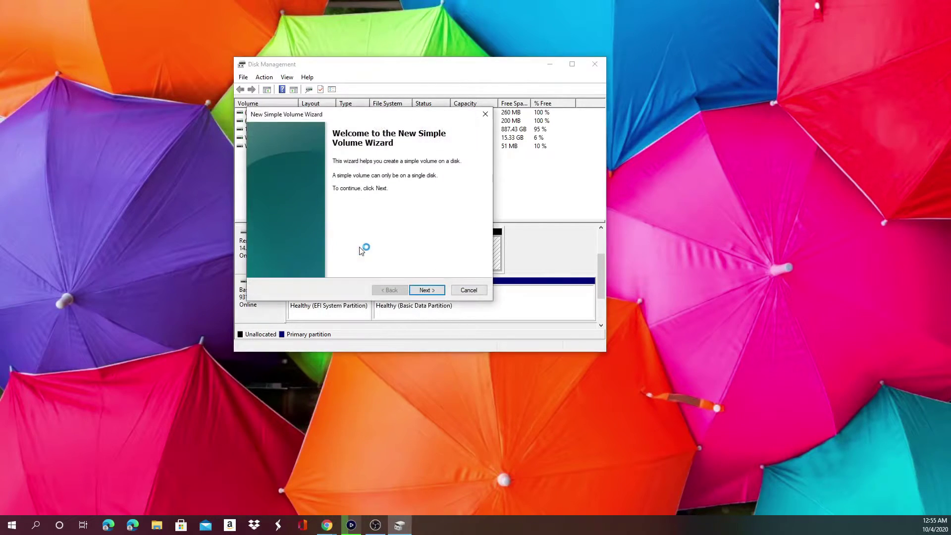
click(425, 291)
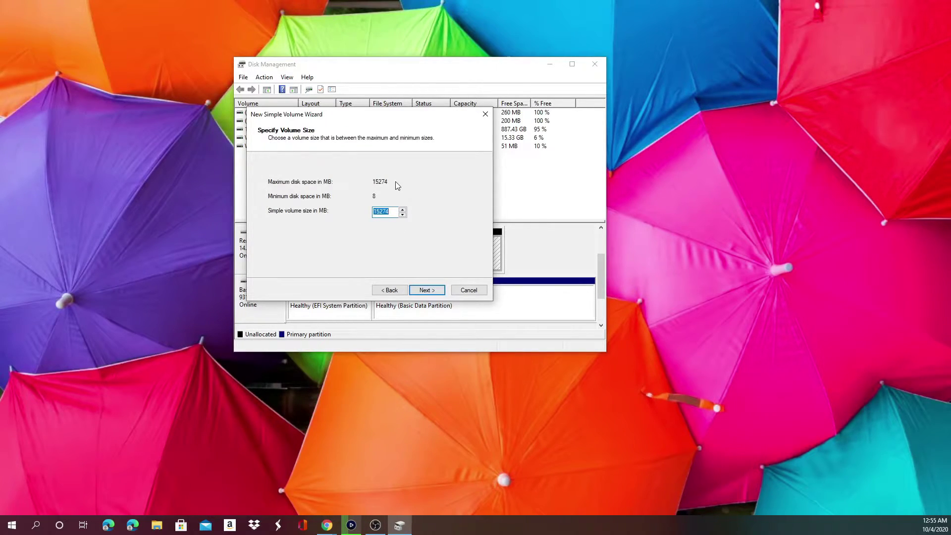
Keep the full 15274 MB size and letter D, format FAT32 labelled 'My storage', and finish
click(434, 291)
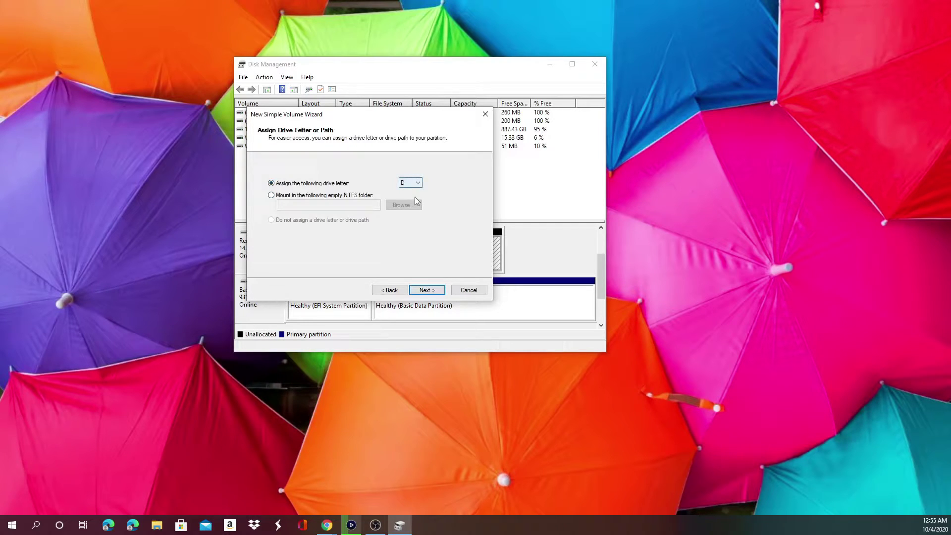
click(427, 291)
click(389, 232)
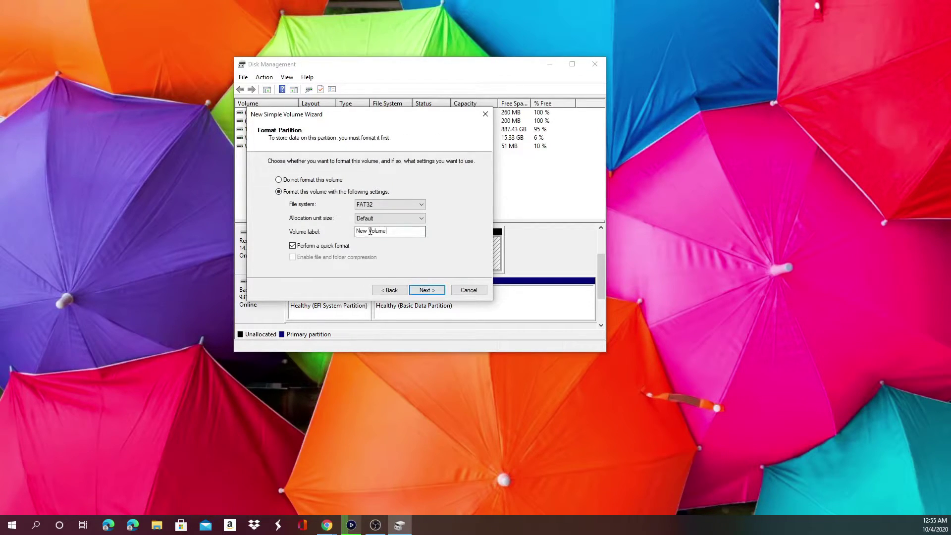
key(ctrl+a)
text(My storage)
click(440, 294)
scroll(429, 209, down, 1)
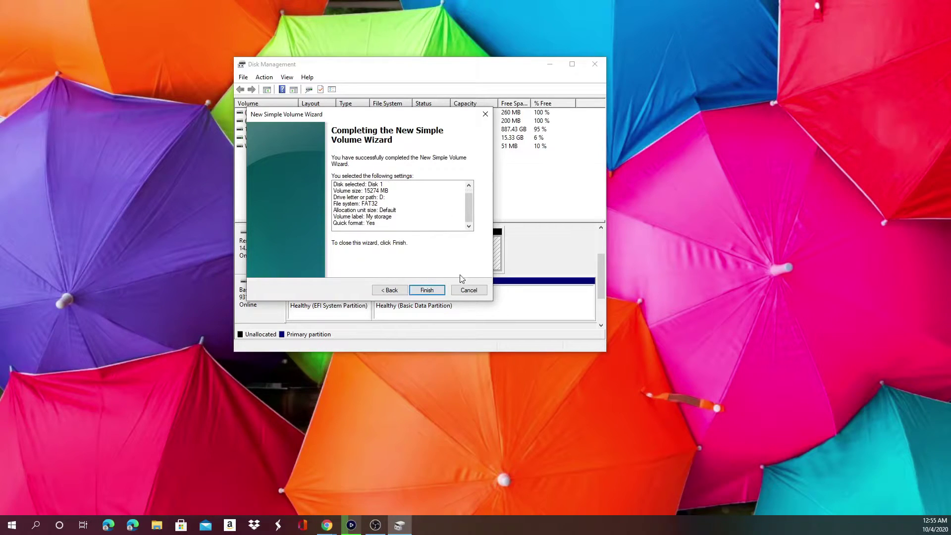
click(427, 290)
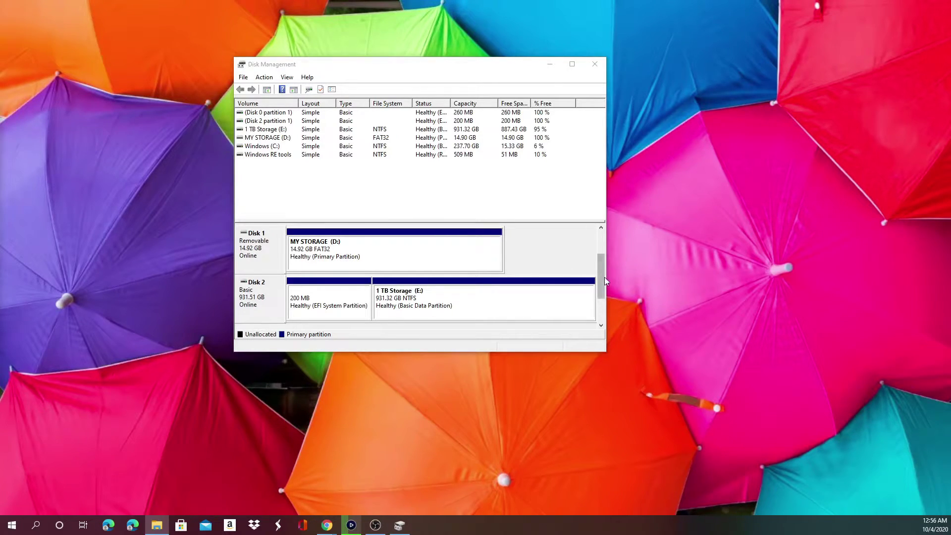
Close Disk Management, switch to Elgato Game Capture HD, and open its Preferences
mouse_move(604, 277)
mouse_down()
mouse_move(606, 249)
mouse_move(604, 307)
mouse_move(599, 276)
mouse_up()
click(595, 64)
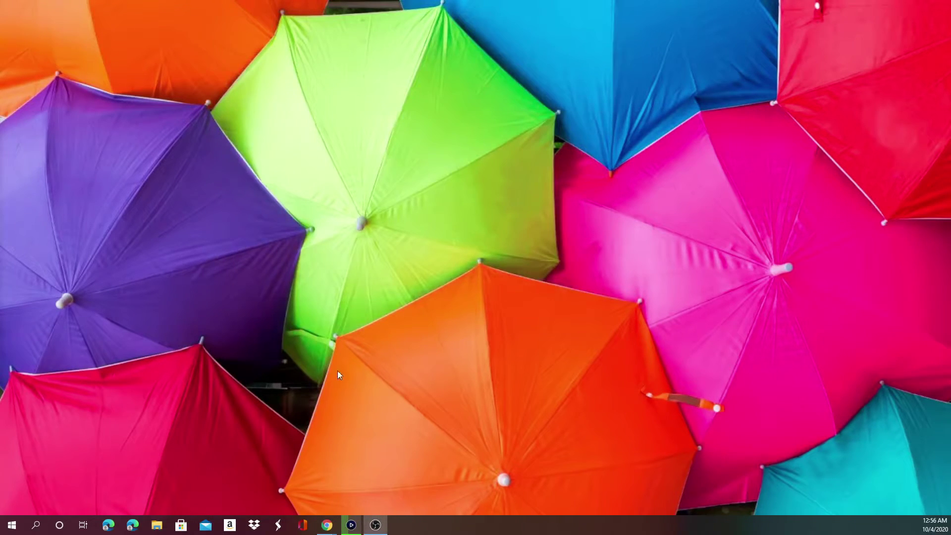
click(351, 525)
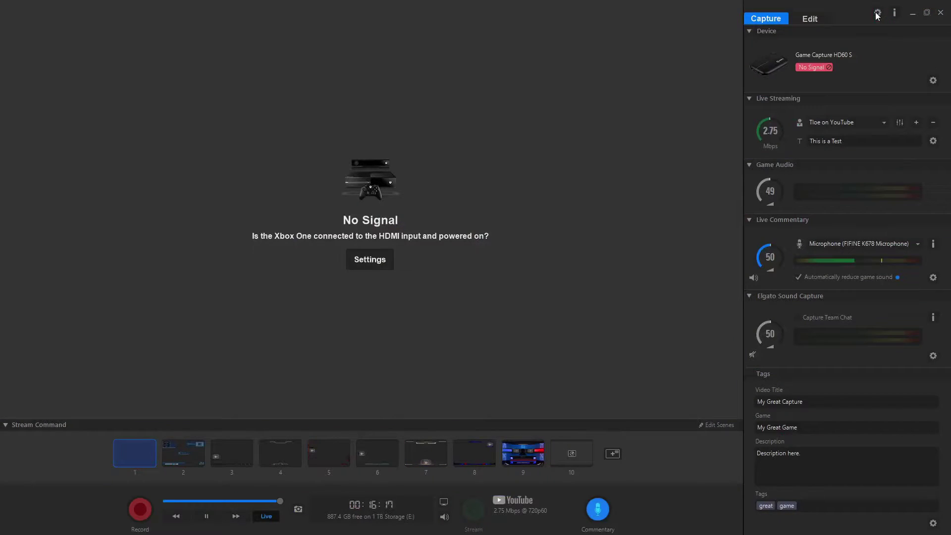
click(877, 14)
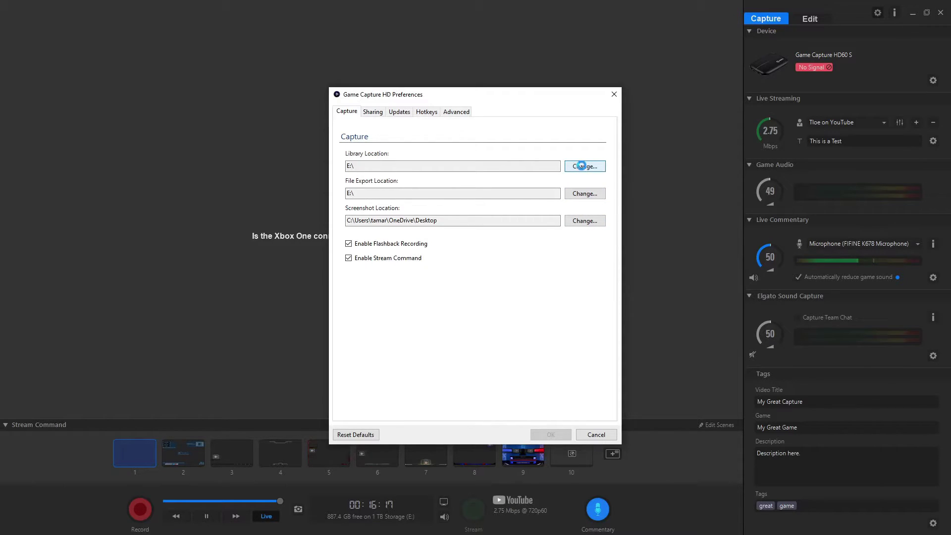
Dismiss the Library Location folder picker unchanged and cancel Preferences, keeping storage on E:\
click(583, 167)
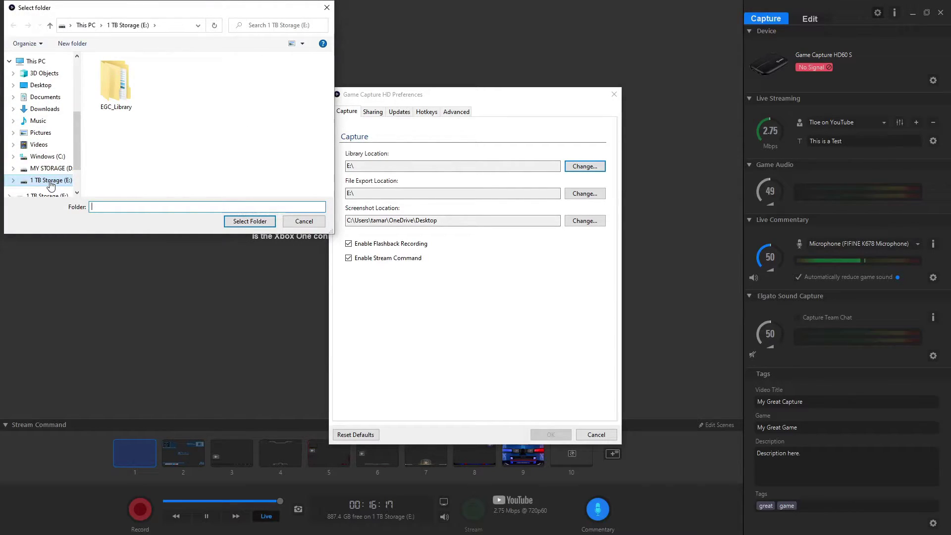
click(350, 41)
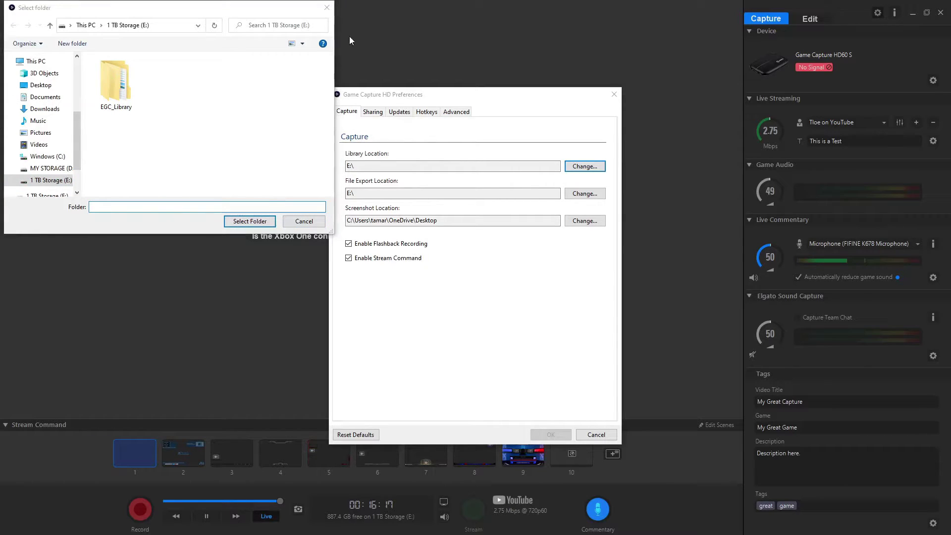
click(326, 9)
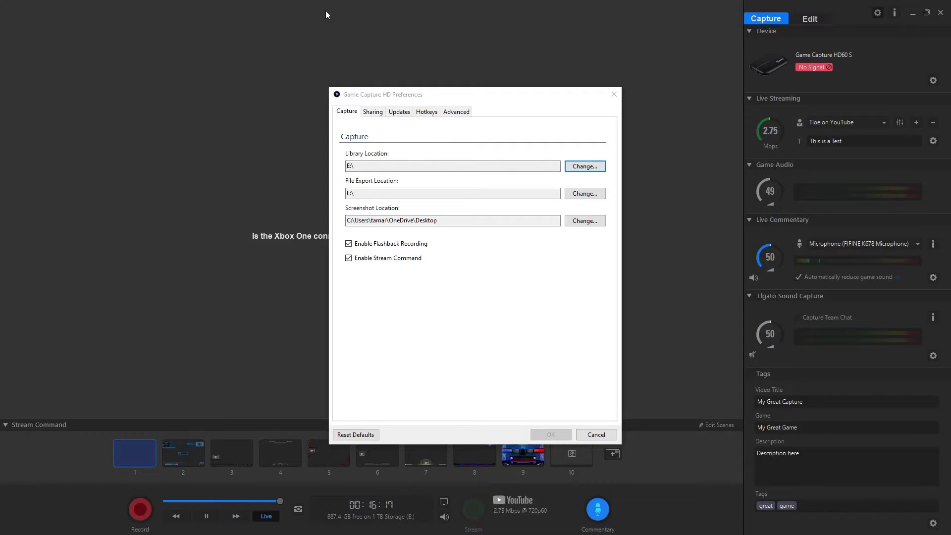
click(367, 182)
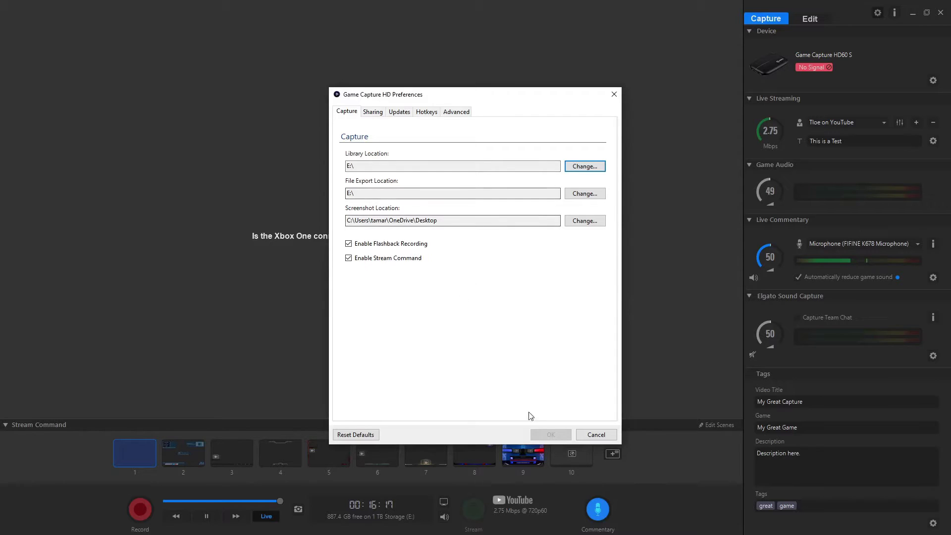
click(599, 436)
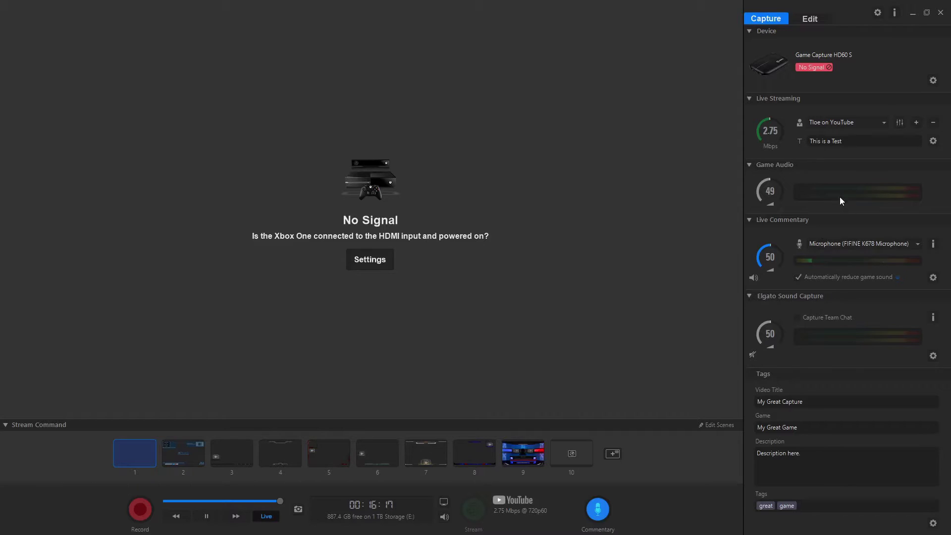
click(868, 239)
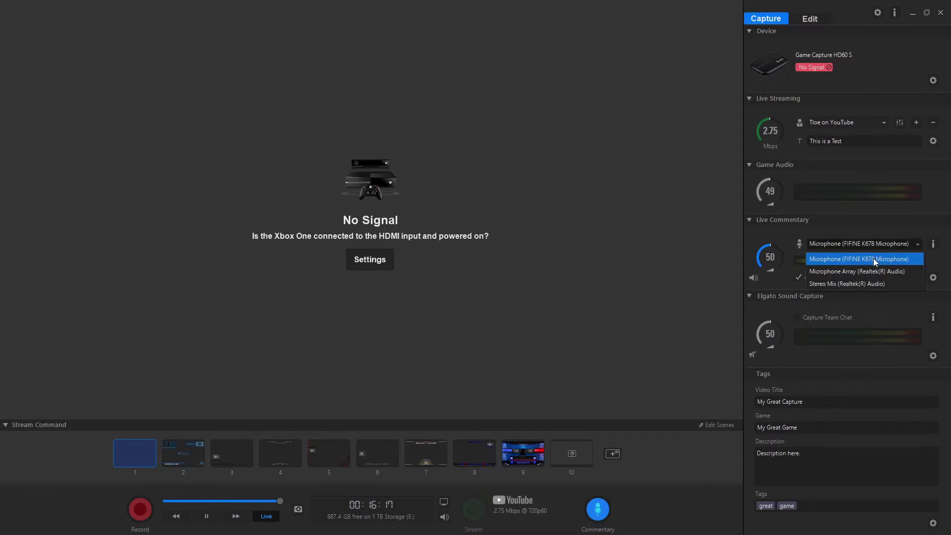
click(873, 259)
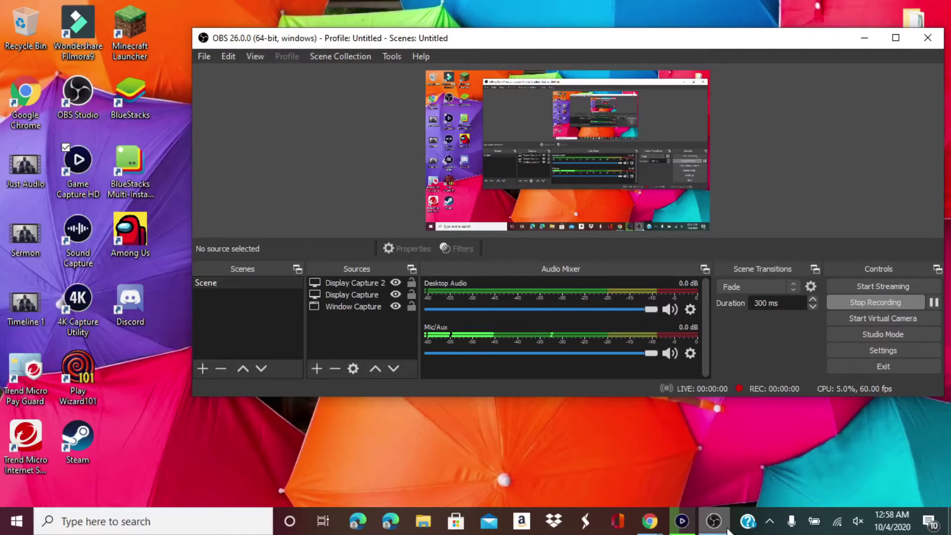
Minimize OBS and keep Xbox One as the HD60 S input device
click(702, 531)
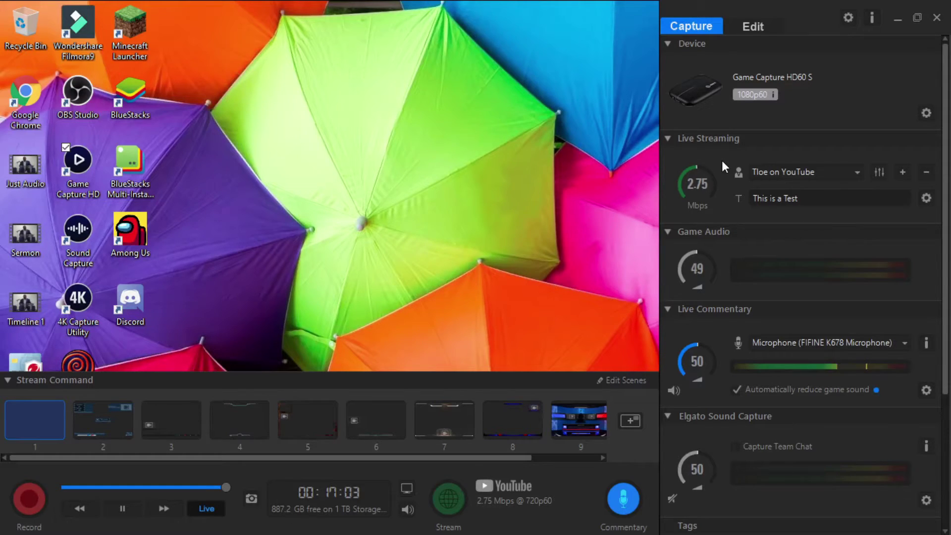
click(926, 114)
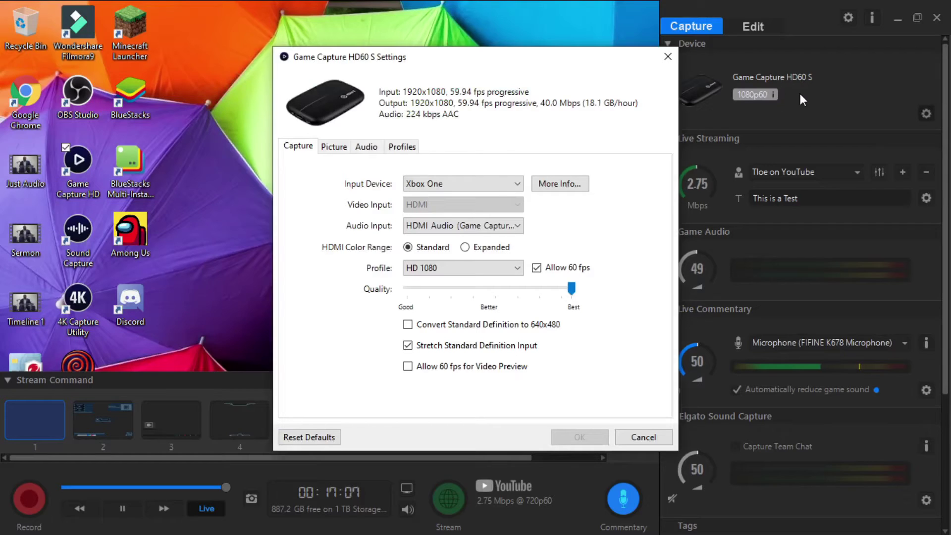
click(498, 186)
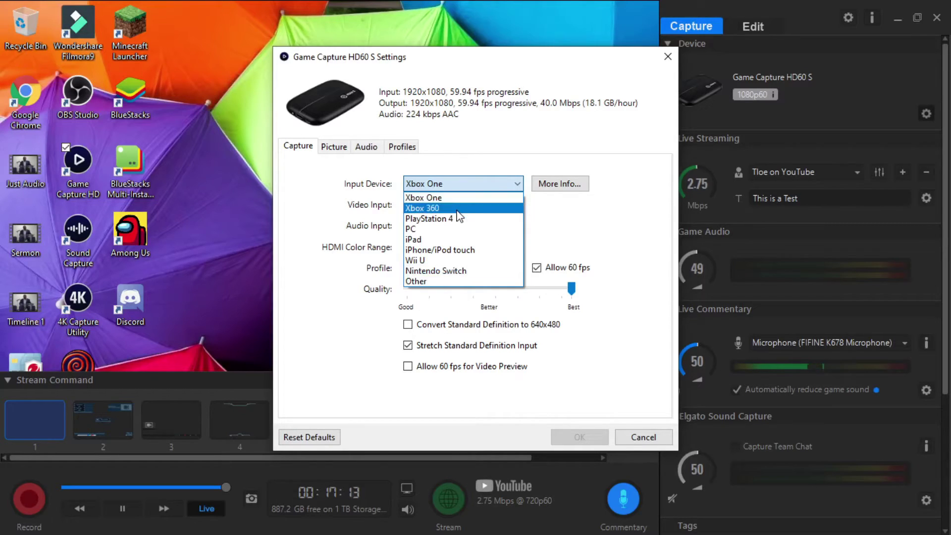
click(619, 306)
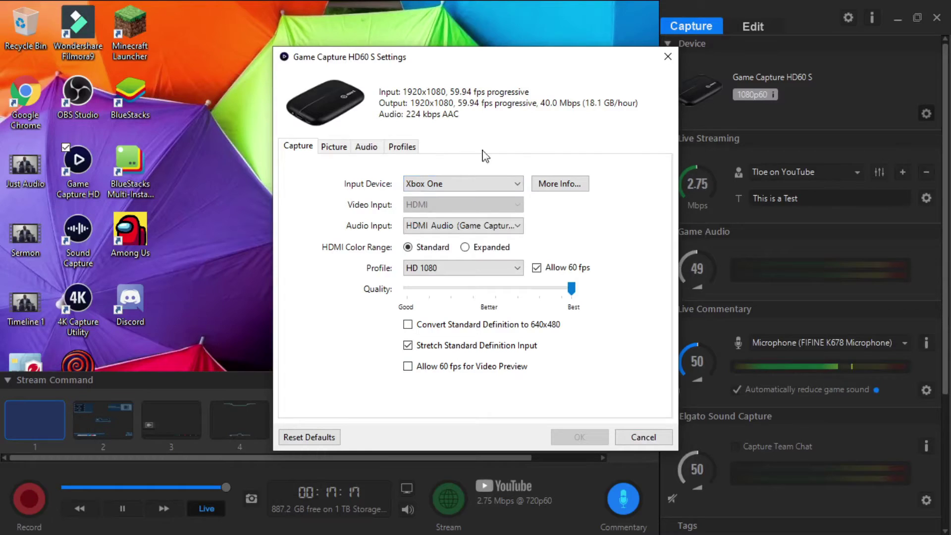
Review the Picture, Audio and Profiles tabs, cancel device settings, and go full-screen
click(338, 151)
click(376, 146)
click(415, 151)
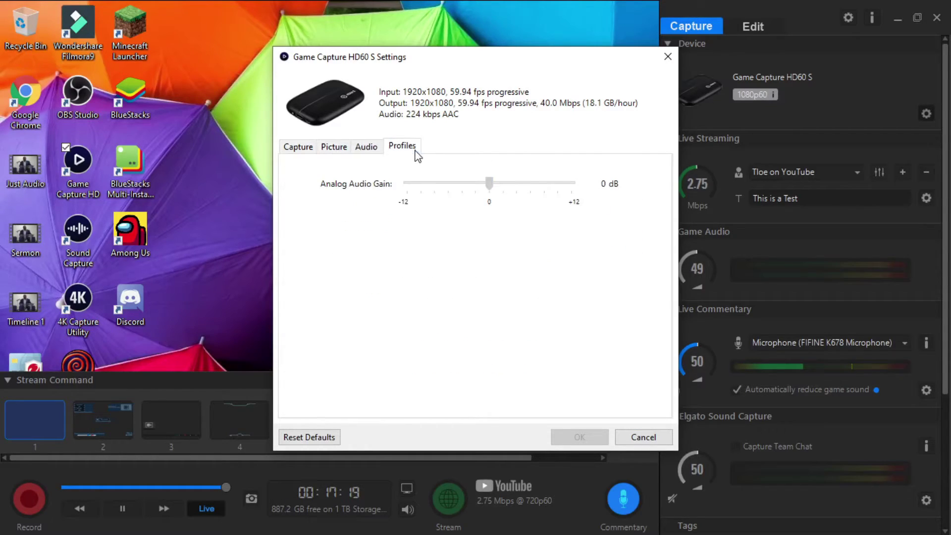
click(367, 147)
click(334, 146)
click(298, 146)
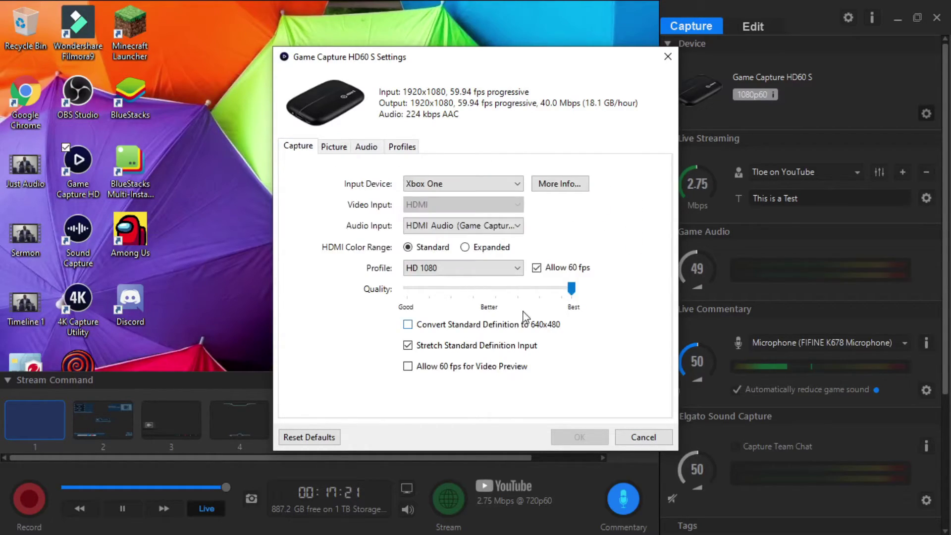
click(631, 439)
click(918, 18)
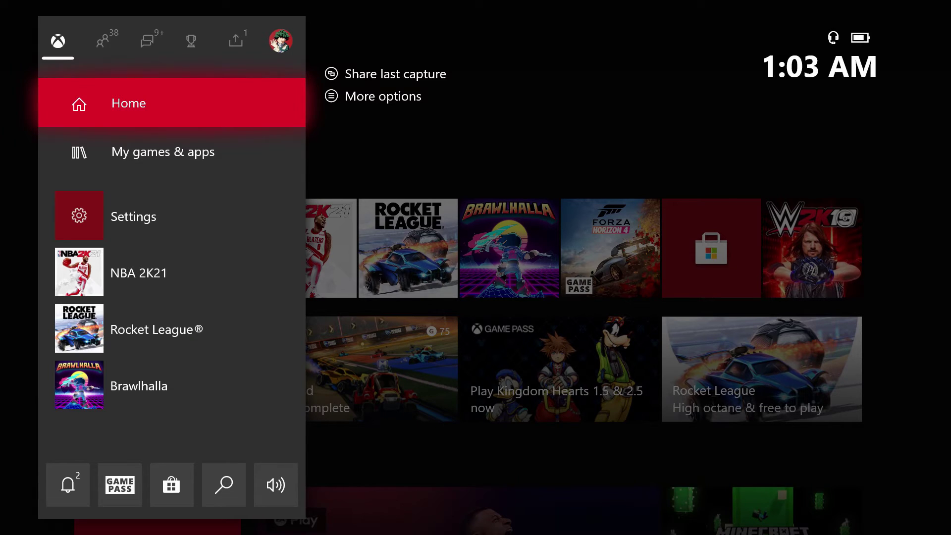
Set Xbox party chat output to Headset & speakers in Volume & audio output, then leave settings
key(Down)
key(Down)
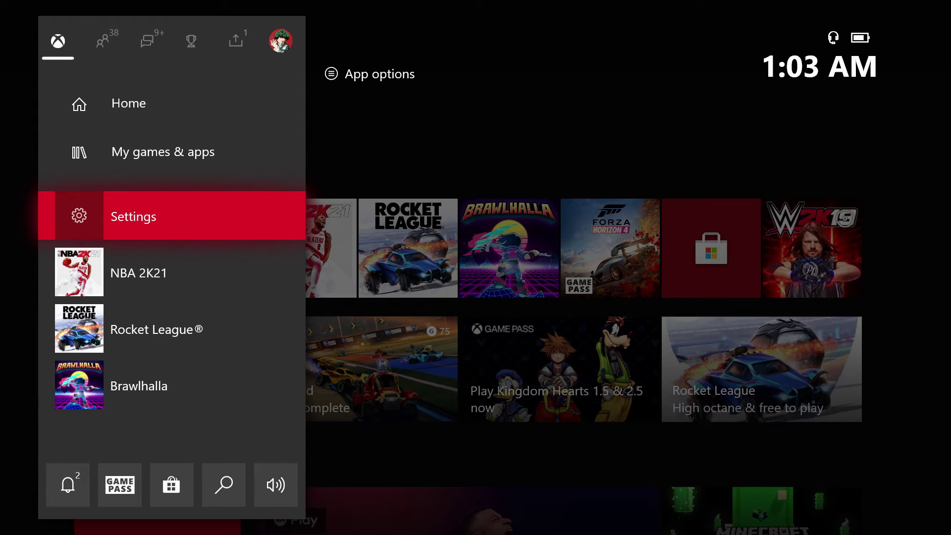
key(Return)
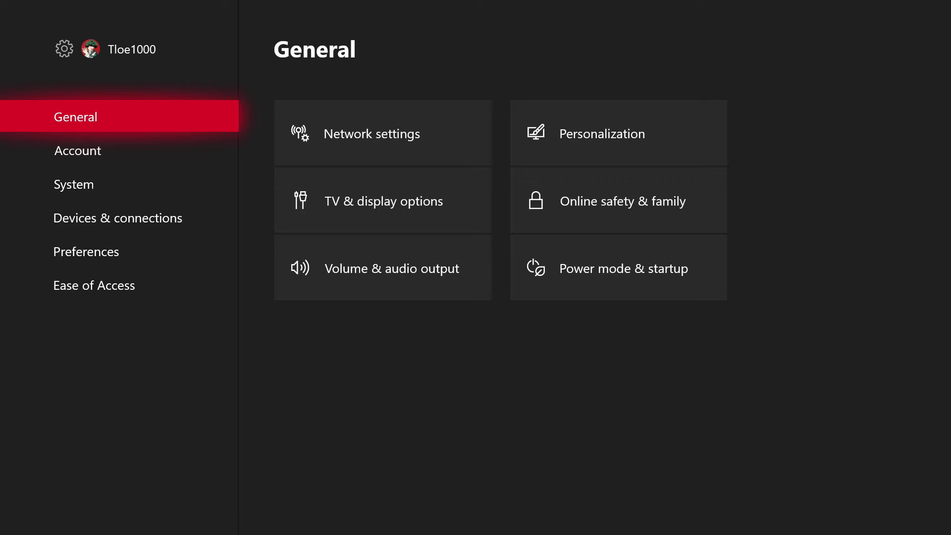
key(Right)
key(Down)
key(Down)
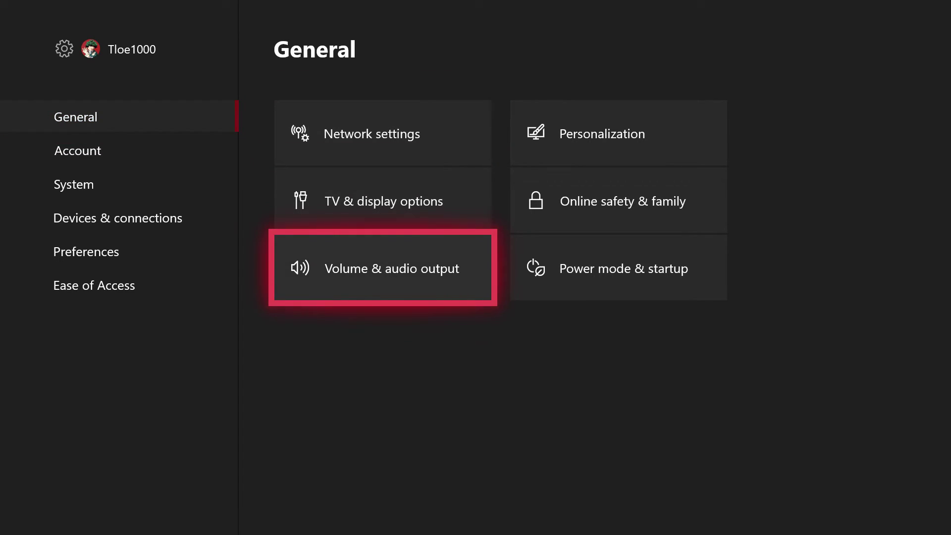
key(Return)
key(Down)
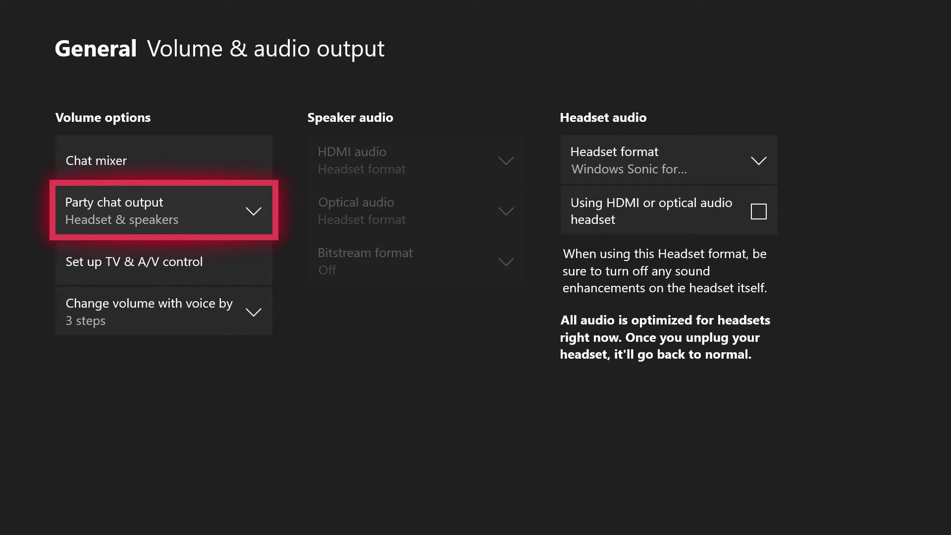
key(Return)
key(Return)
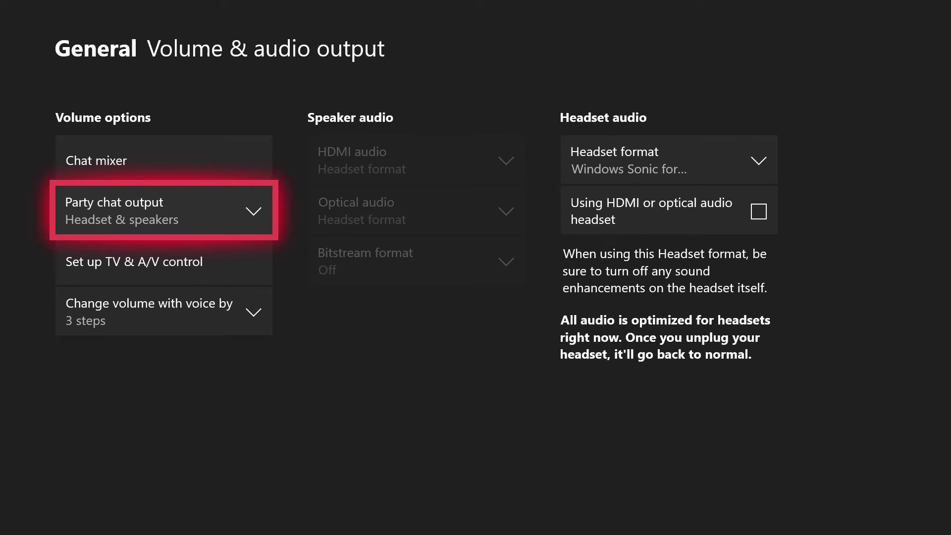
key(super)
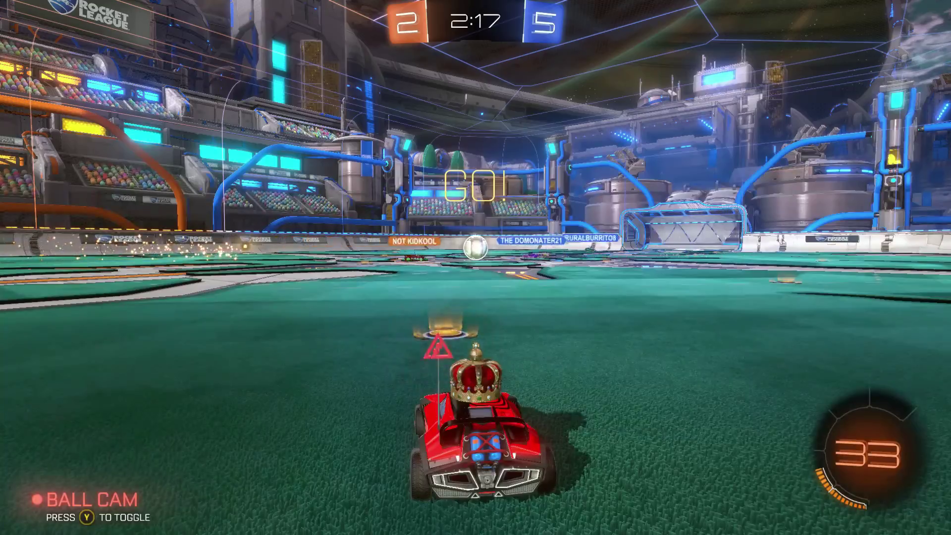